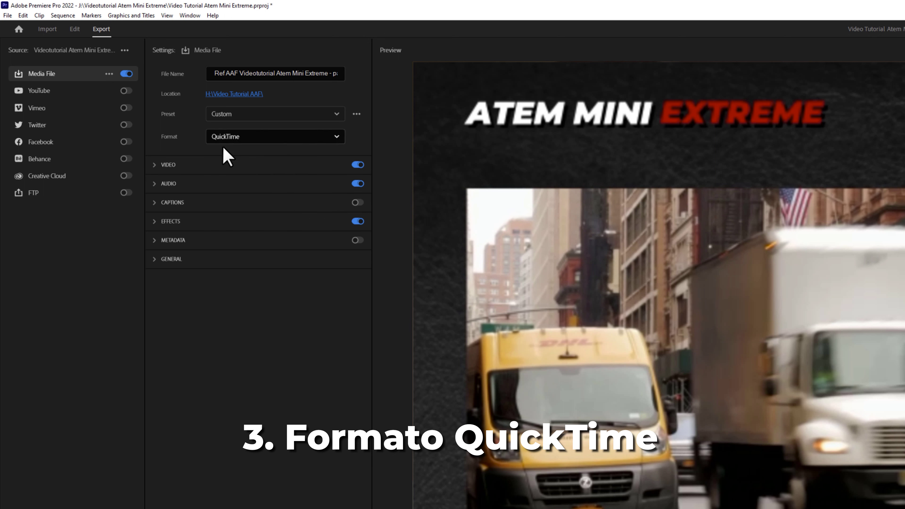
# - Set the QuickTime export's video codec to Apple ProRes 422 Proxy
pyautogui.click(171, 165)
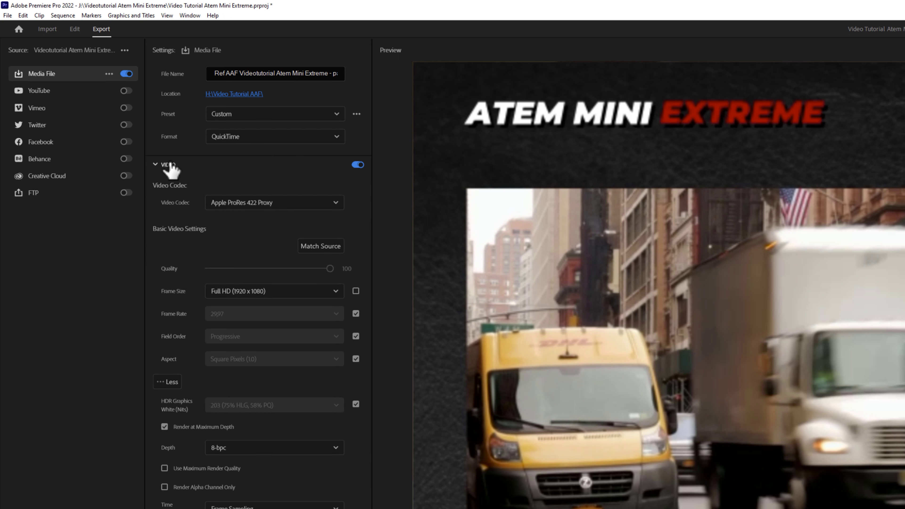
pyautogui.click(250, 206)
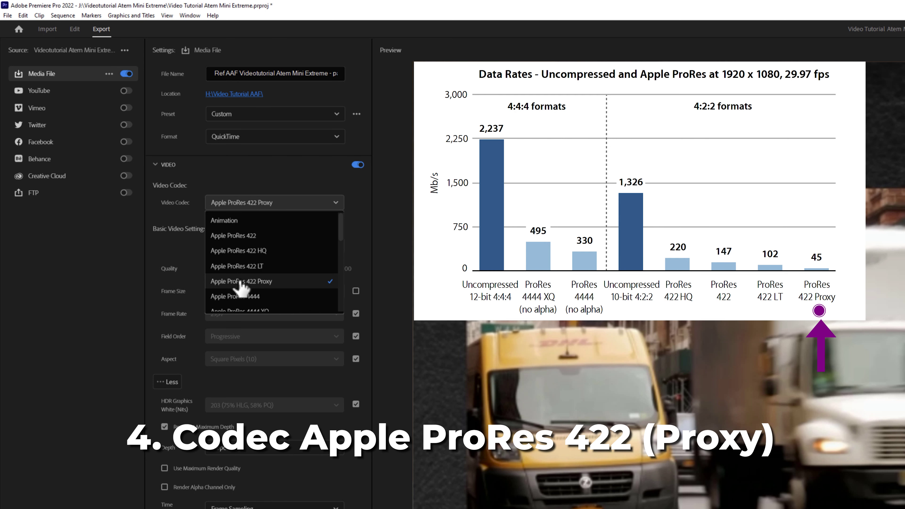
pyautogui.scroll(-1, 256, 292)
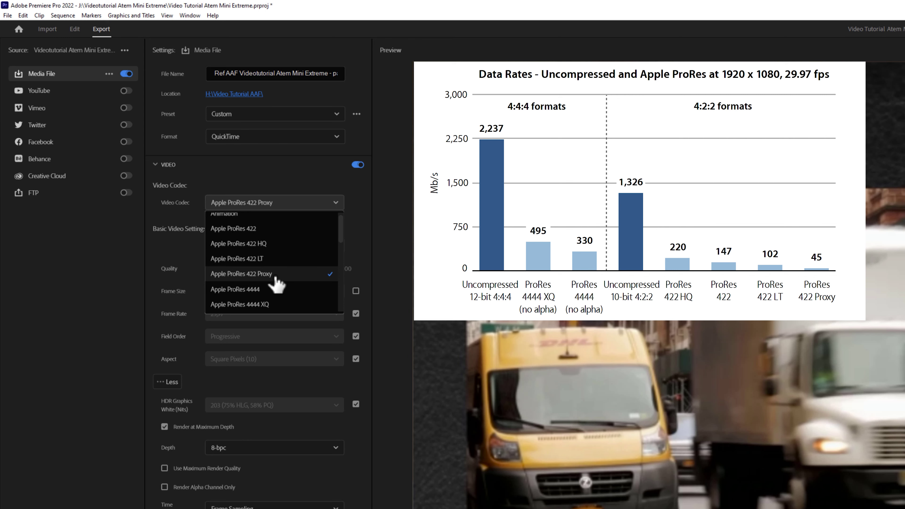
pyautogui.click(276, 280)
# - Unlink the export's frame size from the source and set it to Full HD (1920 x 1080)
pyautogui.click(356, 291)
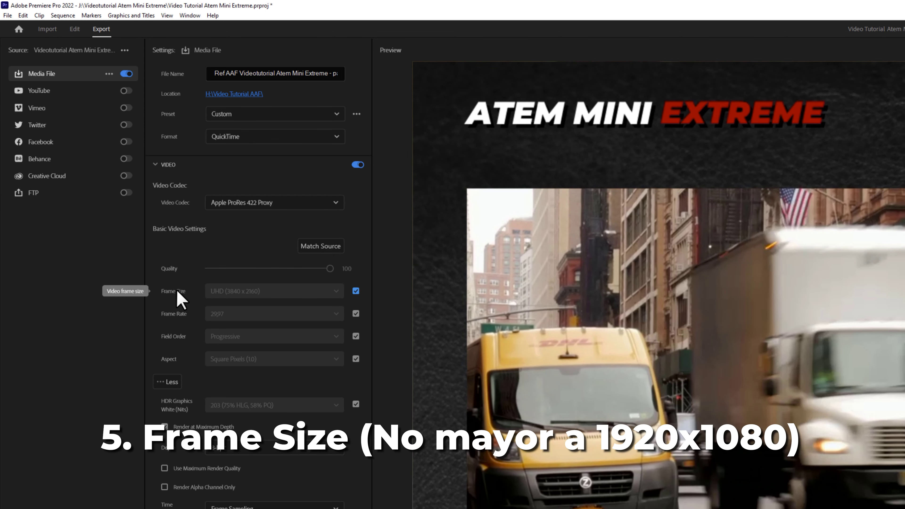
pyautogui.click(356, 291)
pyautogui.click(253, 291)
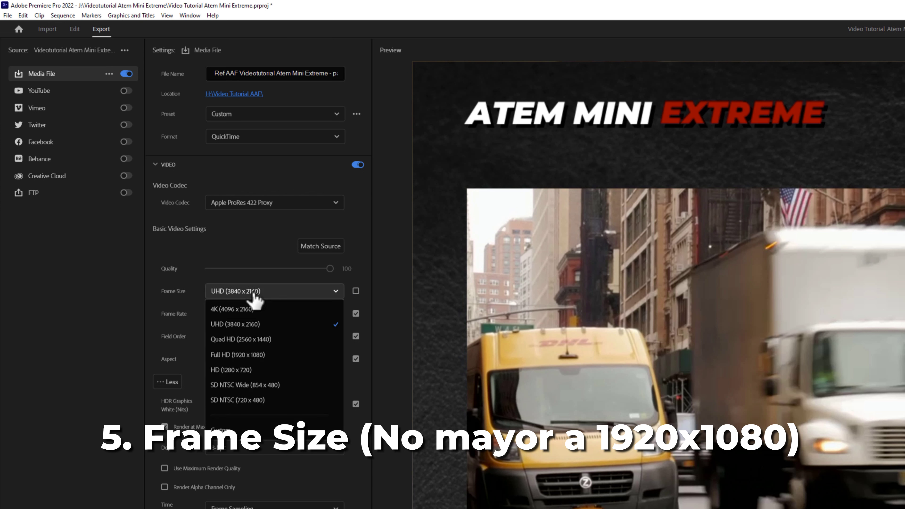
pyautogui.click(260, 355)
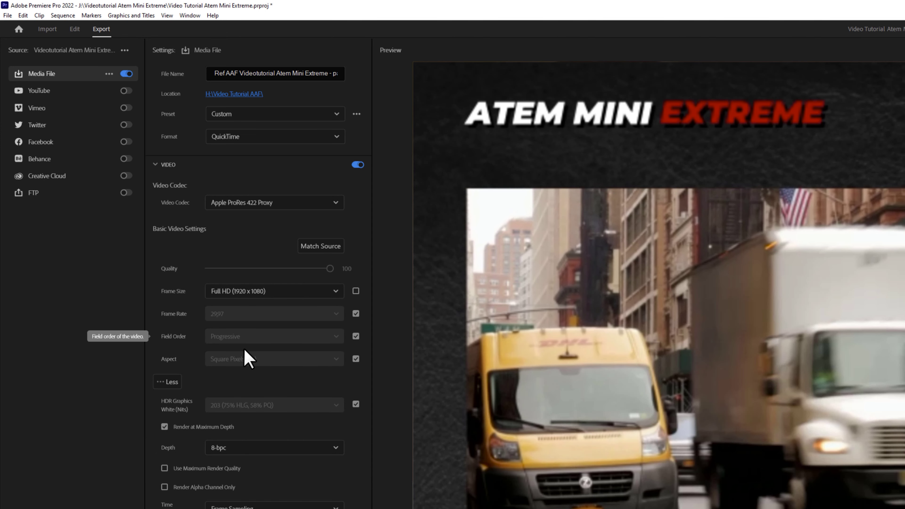
pyautogui.click(170, 166)
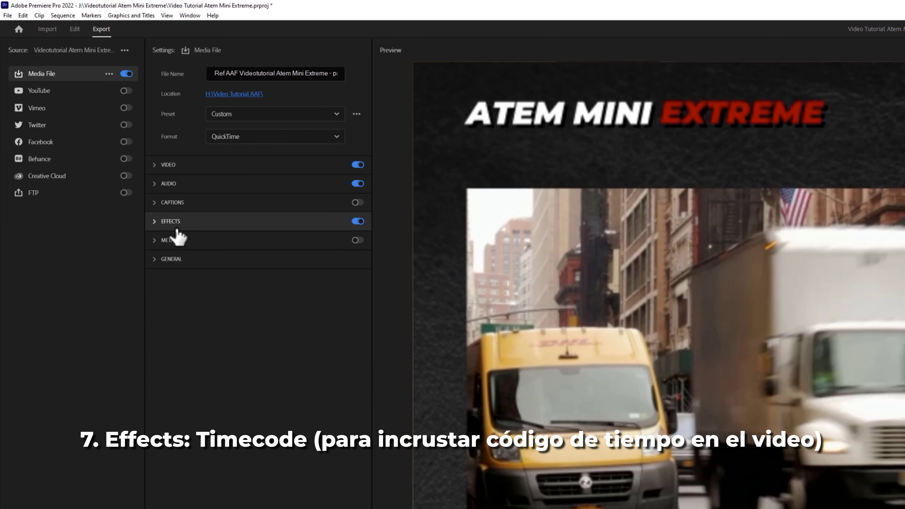
# - Enable the timecode overlay effect for the export and set its vertical offset to 95
pyautogui.click(177, 228)
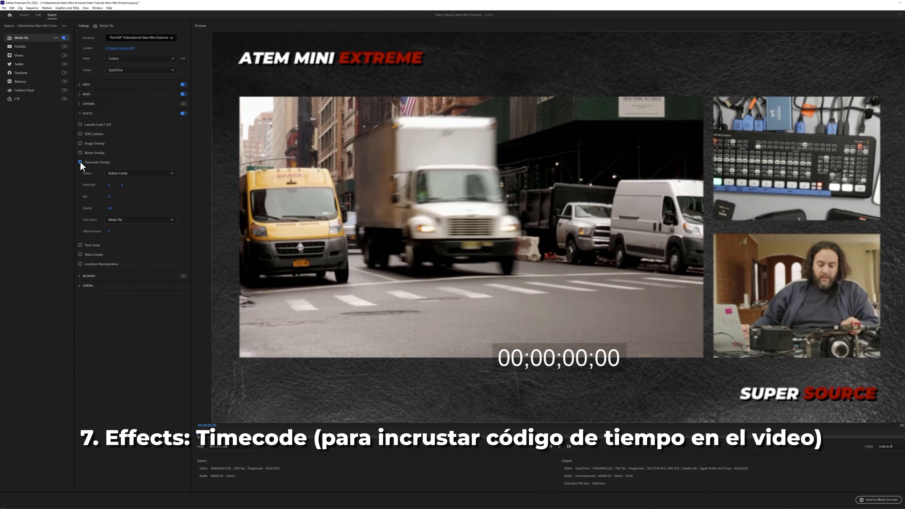
pyautogui.click(110, 223)
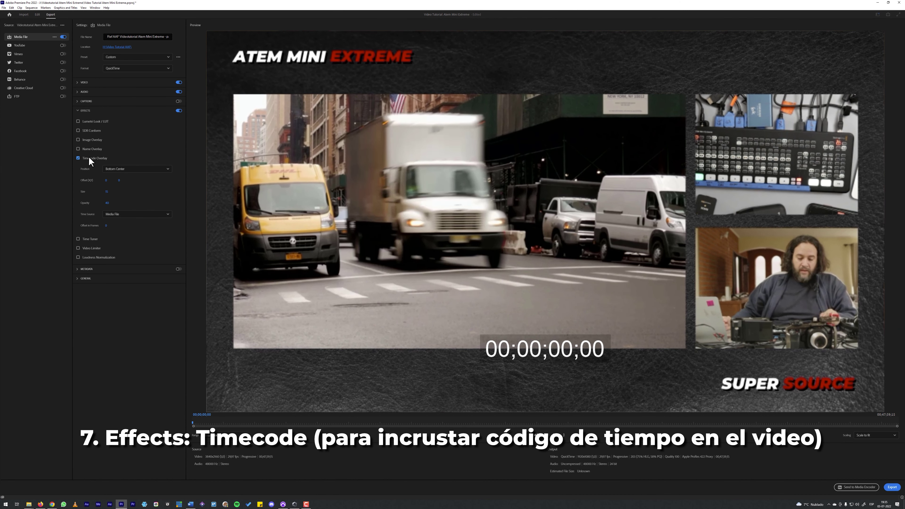
pyautogui.click(120, 181)
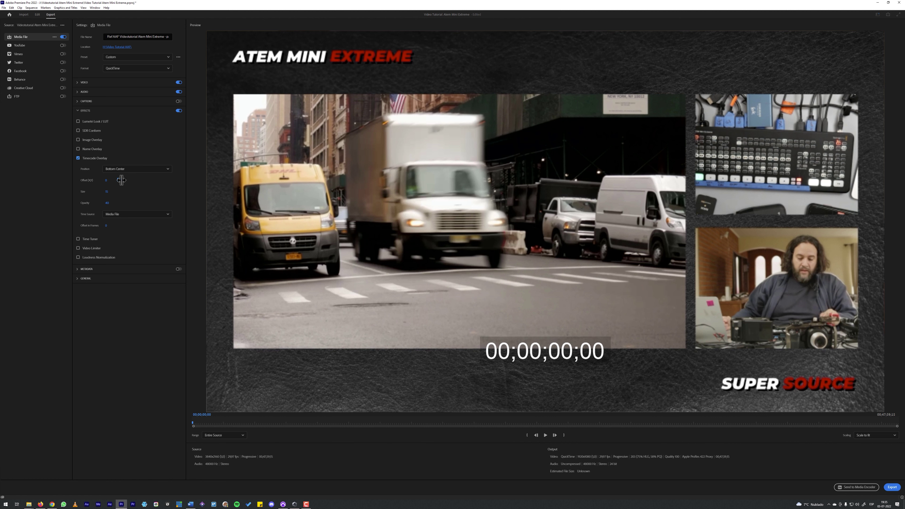
pyautogui.write('95')
pyautogui.press('Return')
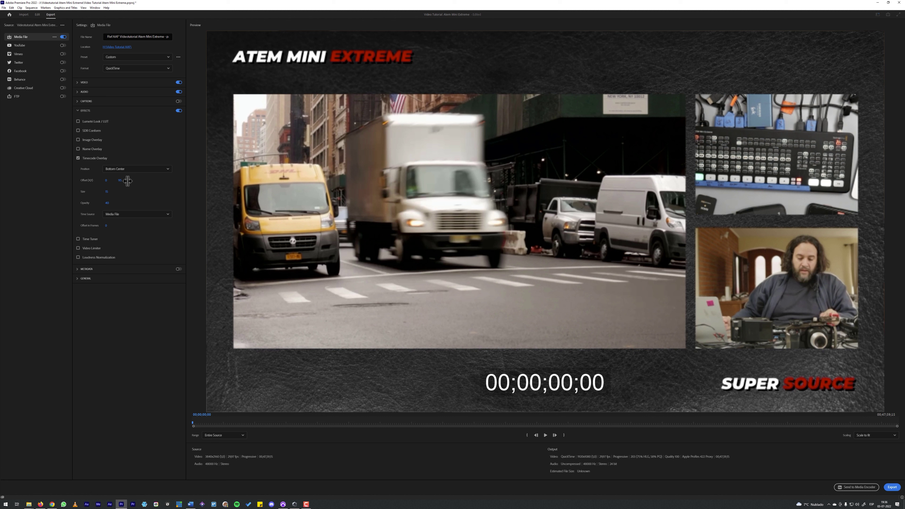
# - Set the timecode overlay's opacity to 60 and export the reference video
pyautogui.click(111, 205)
pyautogui.write('60')
pyautogui.press('Return')
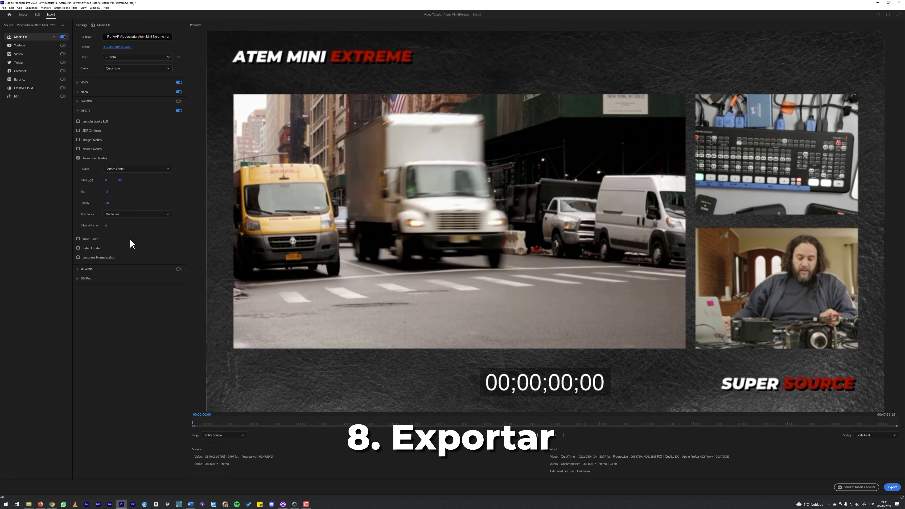
pyautogui.click(85, 111)
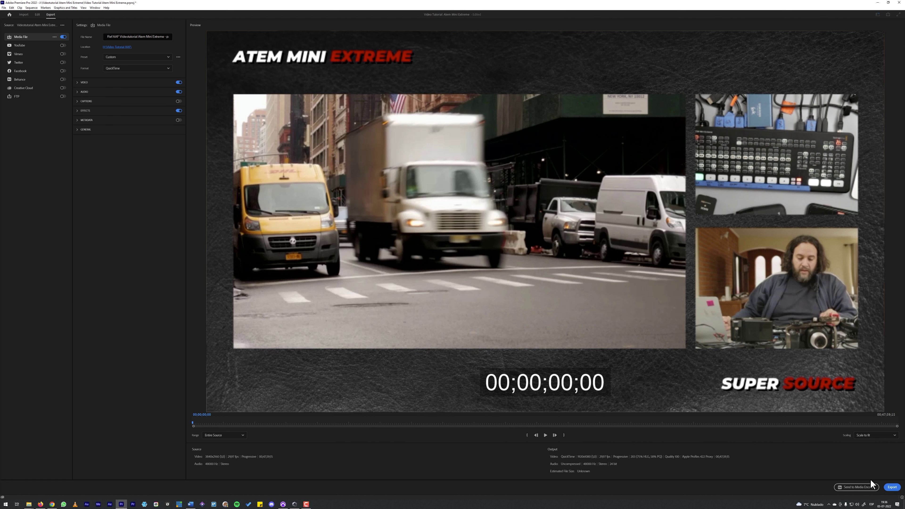
pyautogui.click(893, 487)
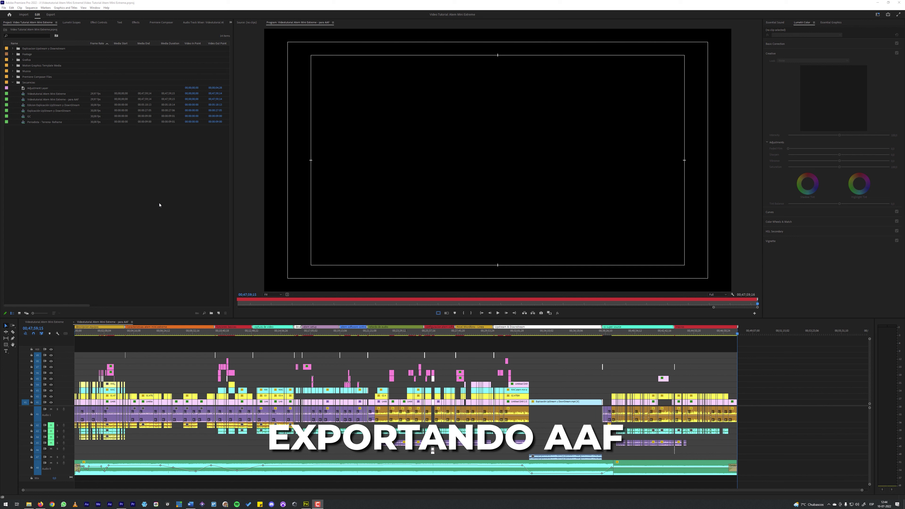
# - Start an AAF export of the sequence with tape sources used when present and Breakout to Mono enabled
pyautogui.click(5, 8)
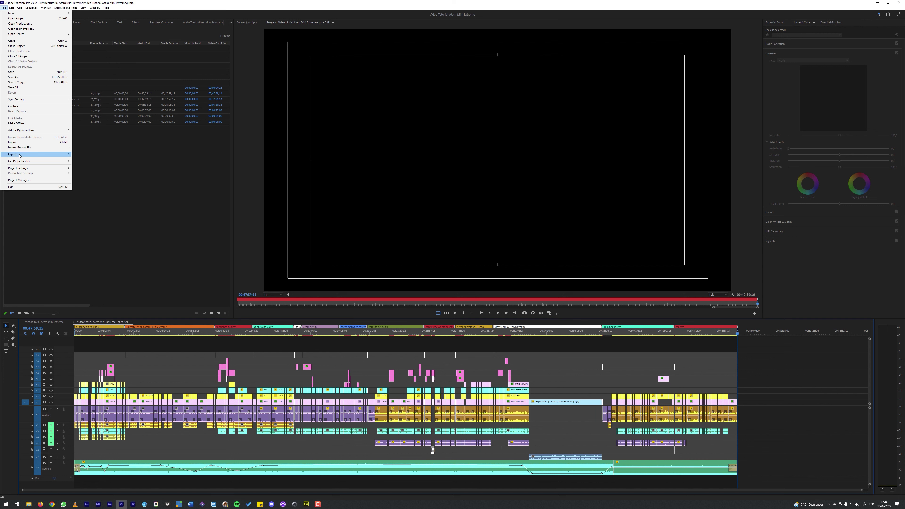
pyautogui.moveTo(20, 156)
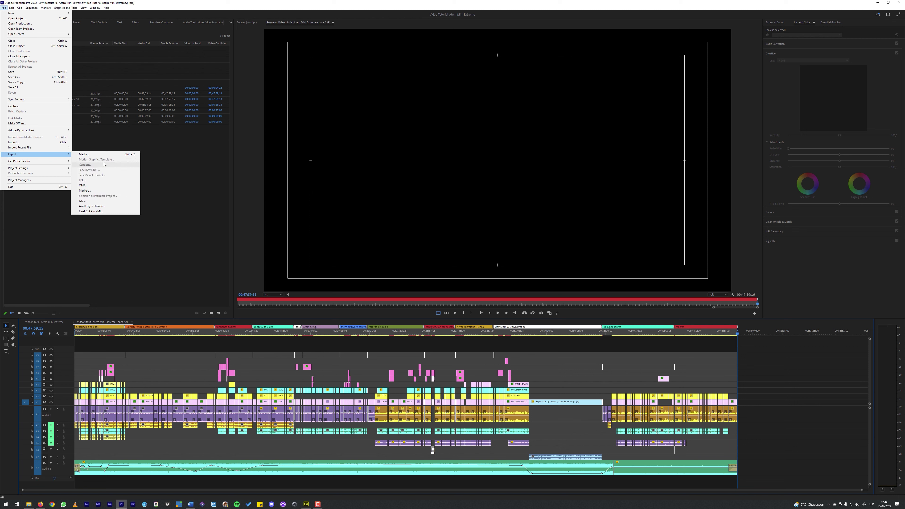
pyautogui.click(98, 202)
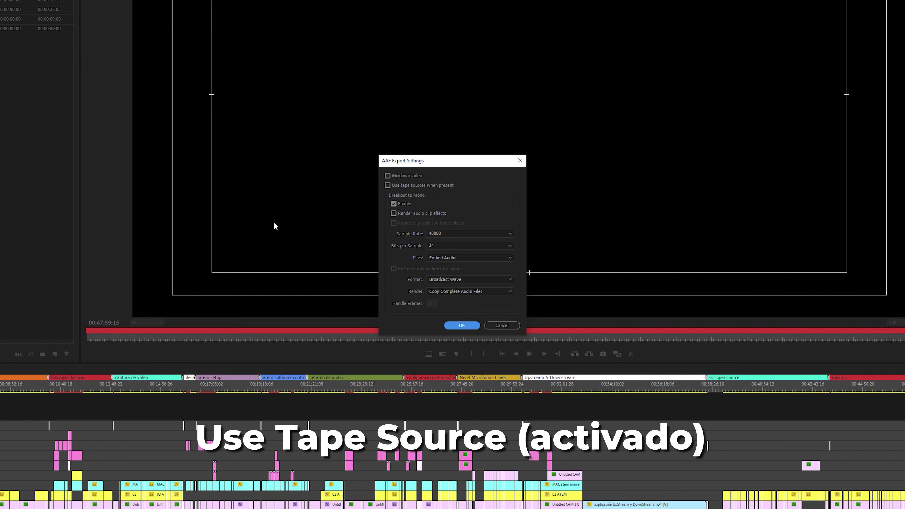
pyautogui.click(418, 185)
pyautogui.click(410, 202)
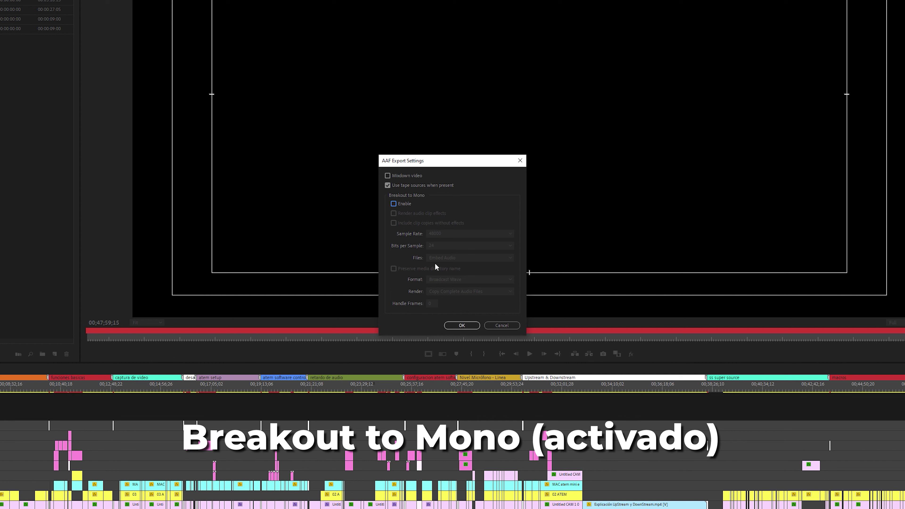
pyautogui.click(408, 206)
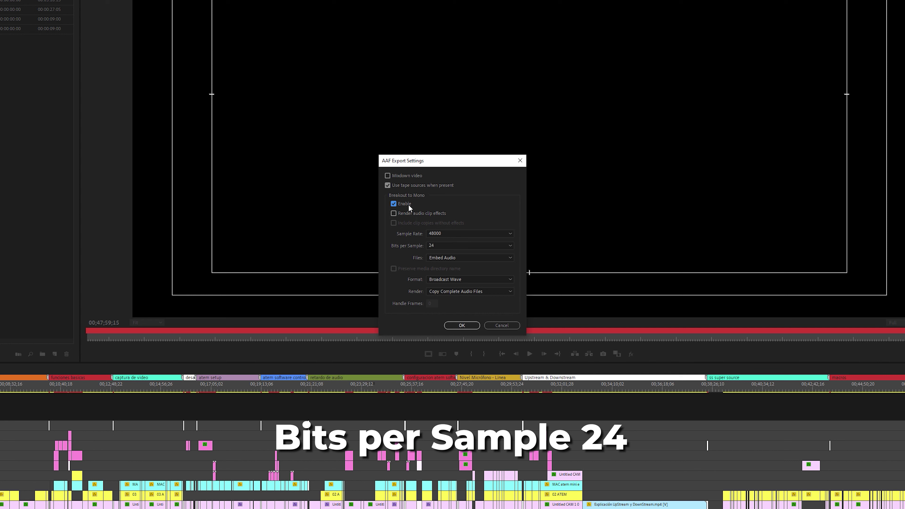
# - Review the AAF audio file and format choices, keeping Embed Audio and Broadcast Wave
pyautogui.click(441, 256)
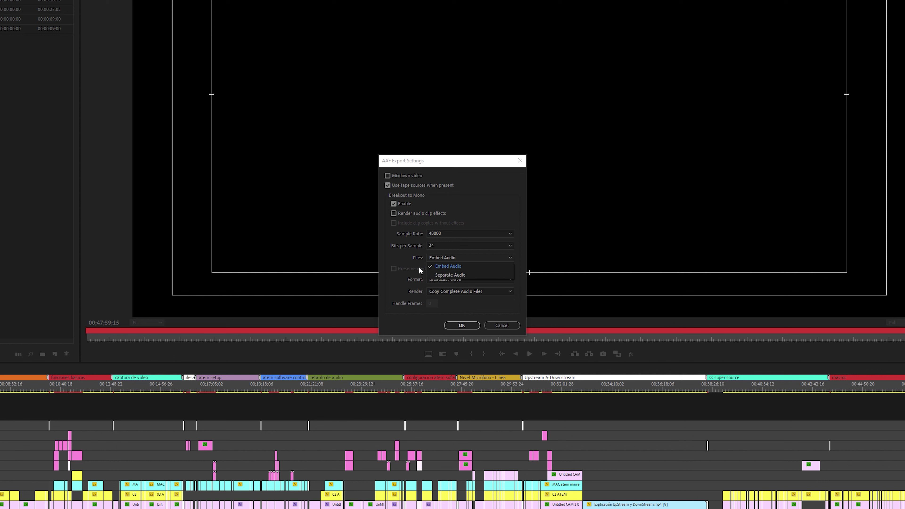
pyautogui.click(413, 258)
pyautogui.click(417, 282)
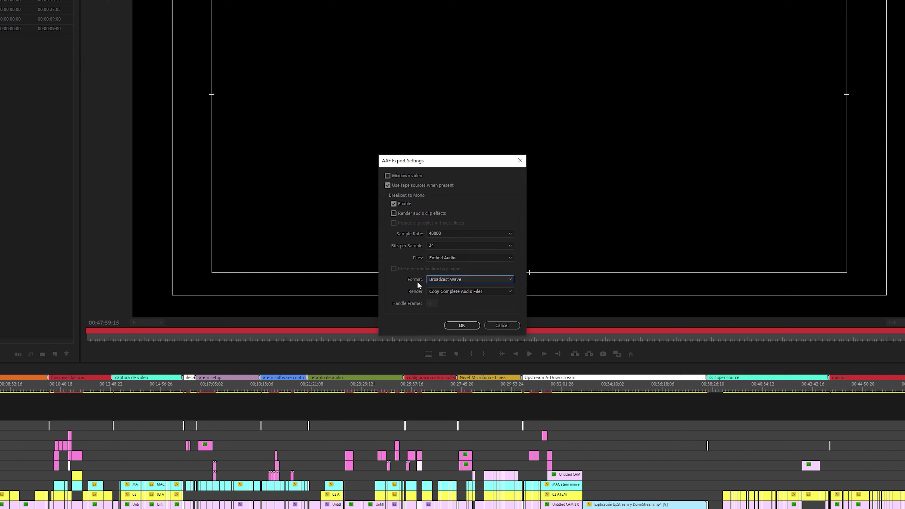
pyautogui.click(432, 281)
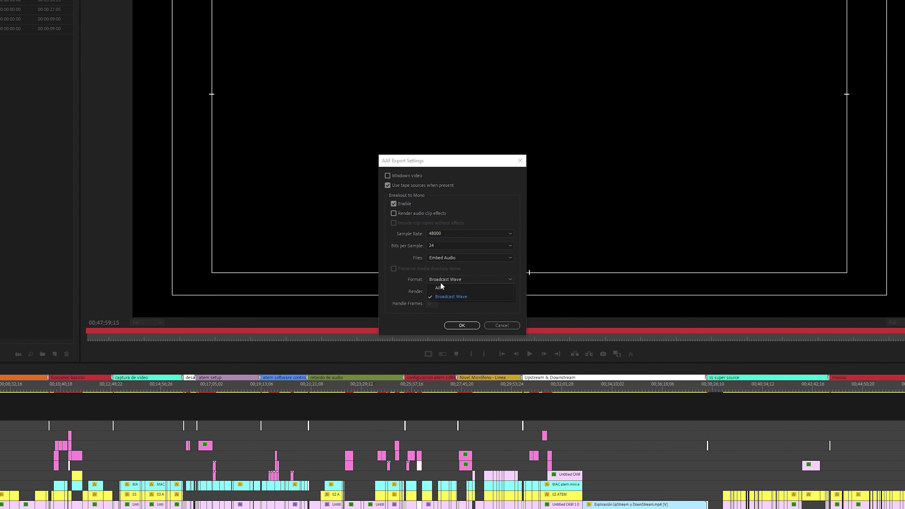
pyautogui.click(409, 278)
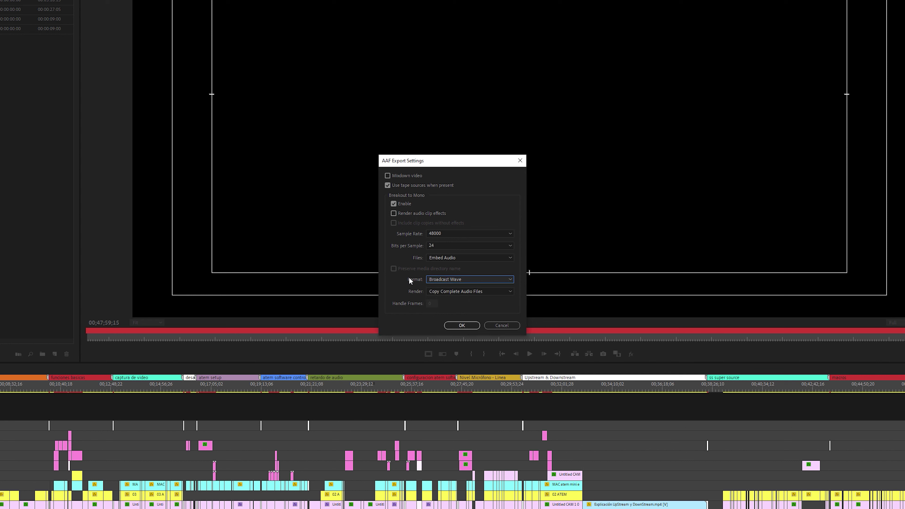
# - Set the AAF export's audio rendering to Trim Audio Files
pyautogui.click(427, 293)
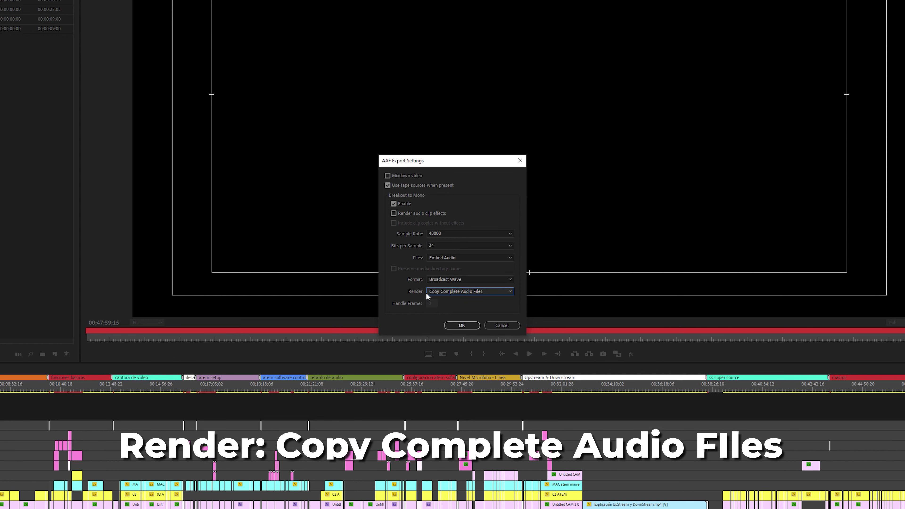
pyautogui.click(447, 290)
pyautogui.click(458, 309)
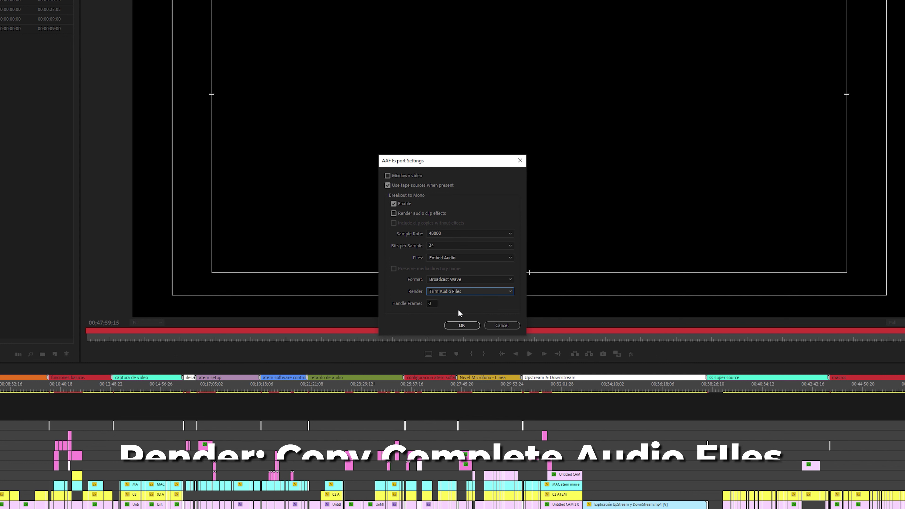
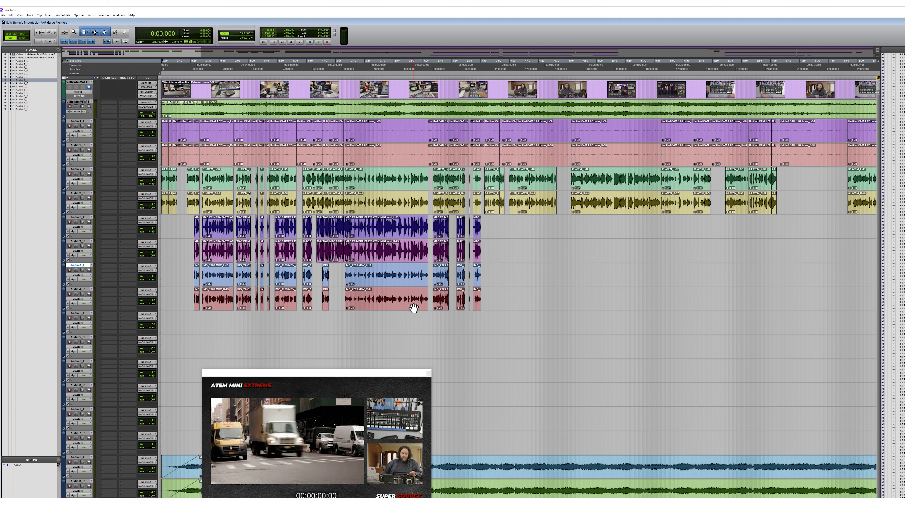
# - Switch to Pro Tools, close the floating video window and fit the whole session in the timeline
pyautogui.click(429, 374)
pyautogui.click(269, 368)
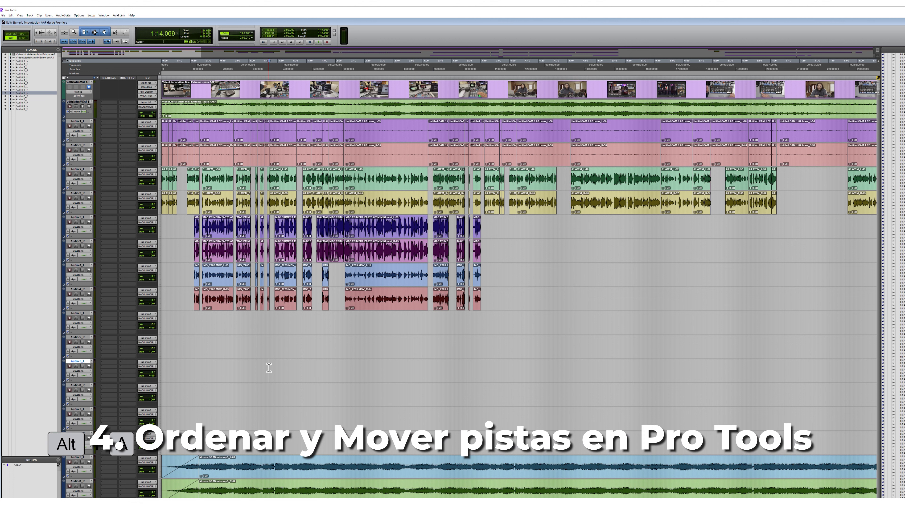
pyautogui.hotkey('alt', 'a')
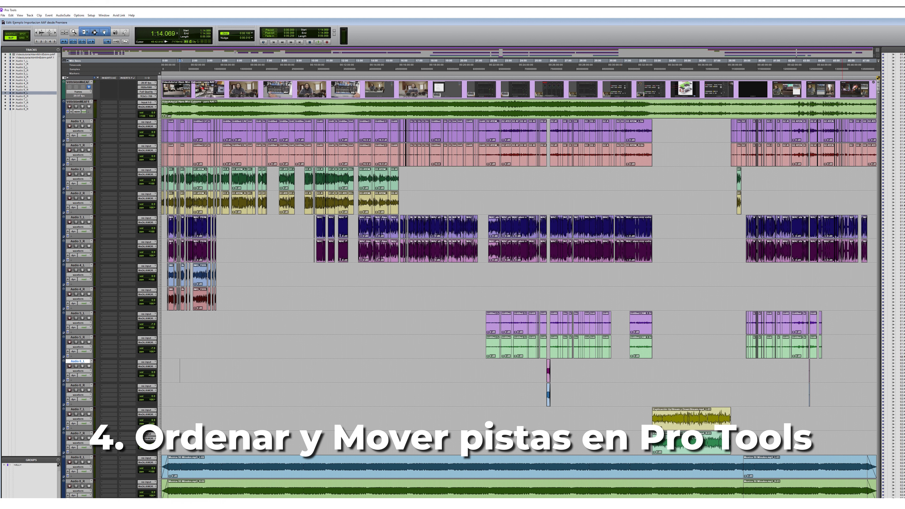
# - Create seven stereo audio tracks directly below the Audio 1_L track
pyautogui.click(85, 121)
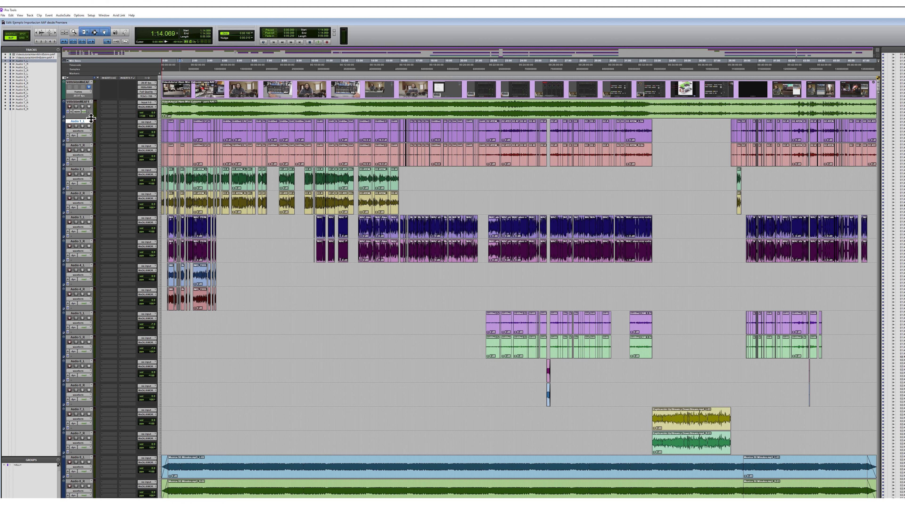
pyautogui.hotkey('ctrl', 'shift', 'n')
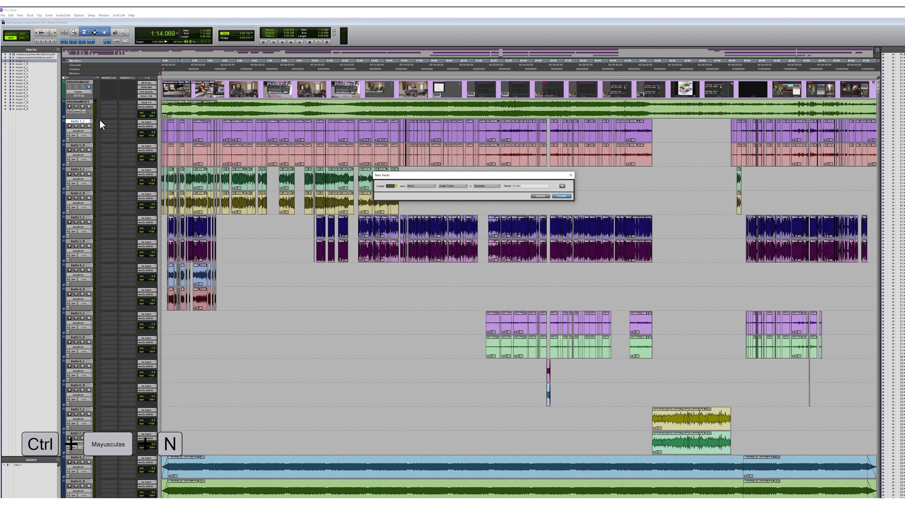
pyautogui.click(415, 186)
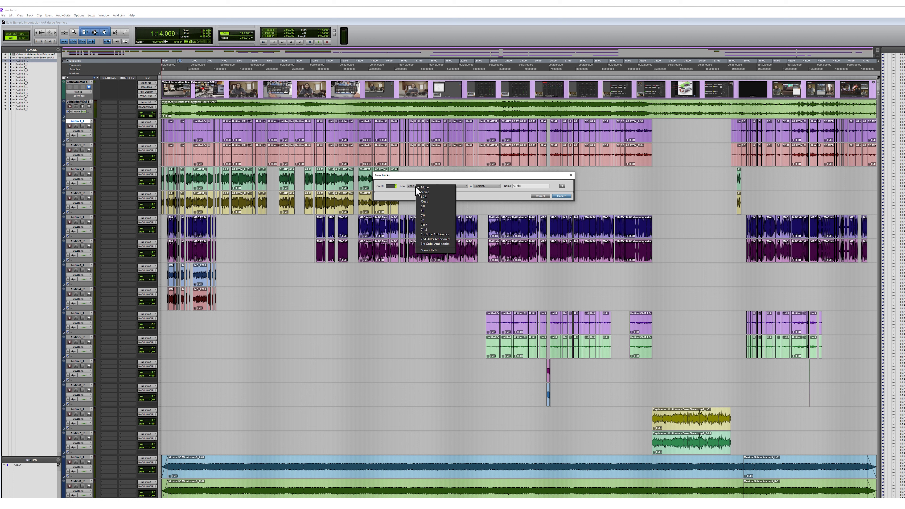
pyautogui.click(415, 192)
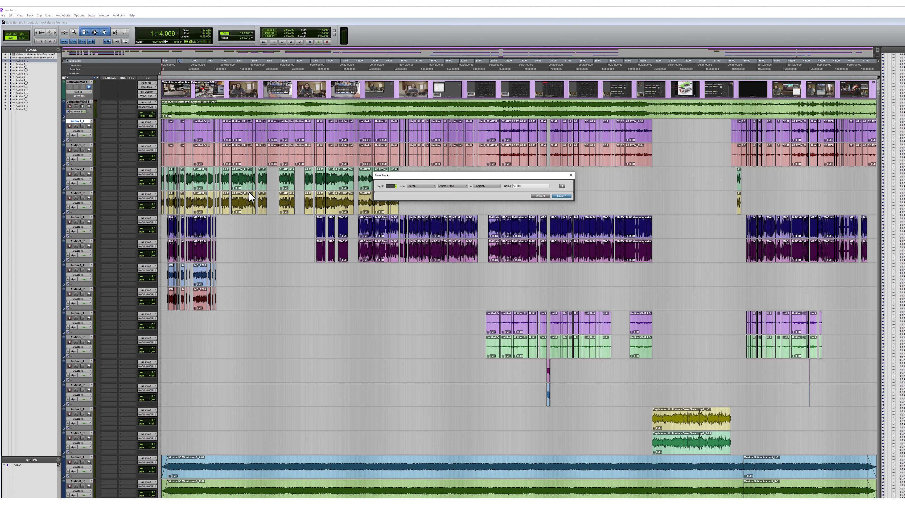
pyautogui.press('Return')
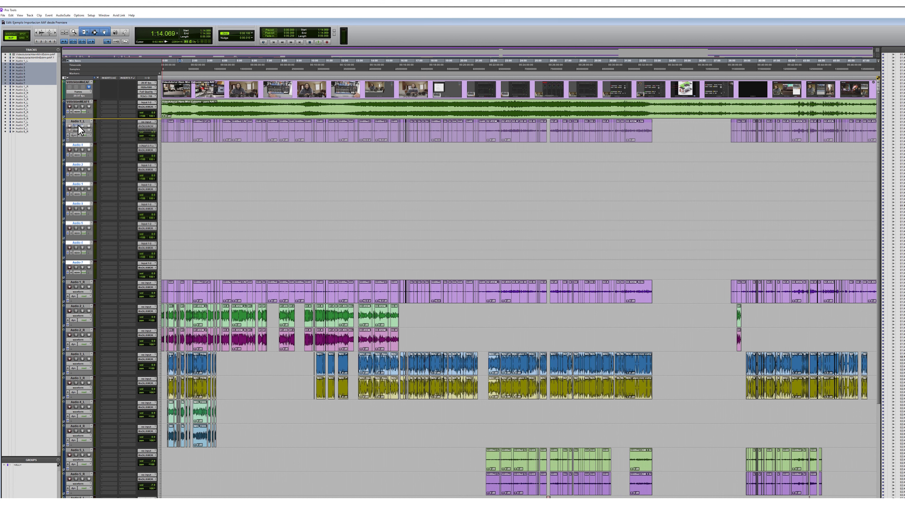
# - Move the Audio 1_L track below the new stereo tracks, directly above Audio 1_R, and place the cursor in its empty gap
pyautogui.moveTo(78, 126); pyautogui.dragTo(78, 125)
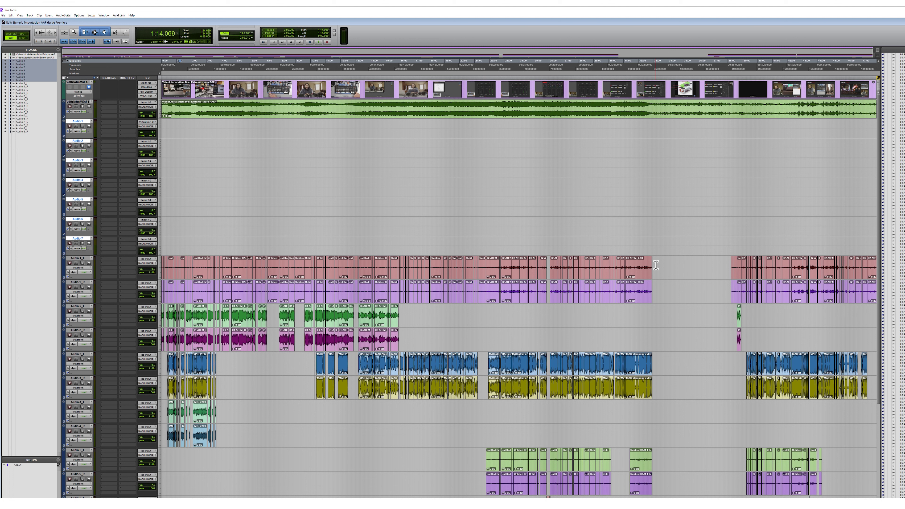
pyautogui.click(678, 265)
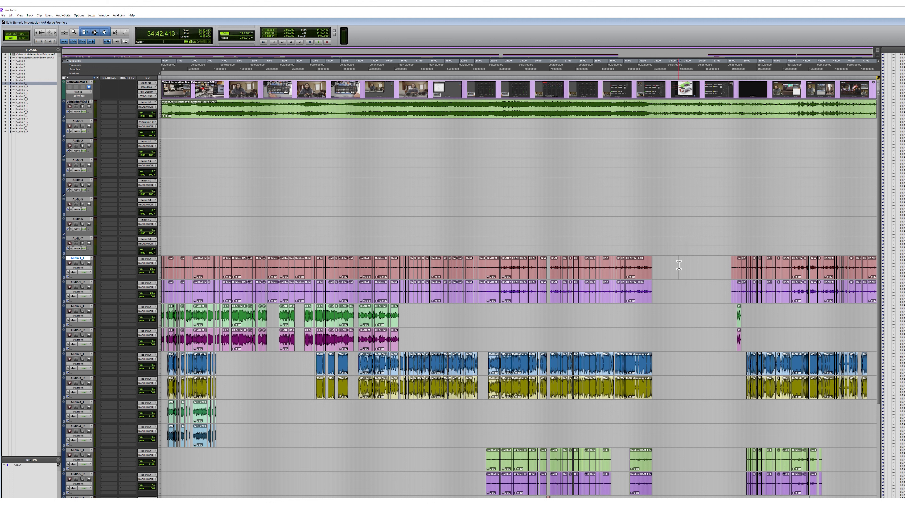
# - Move all clips of the Audio 1_L and Audio 1_R tracks together onto the stereo Audio 1 track, keeping their timing
pyautogui.hotkey('ctrl', 'a')
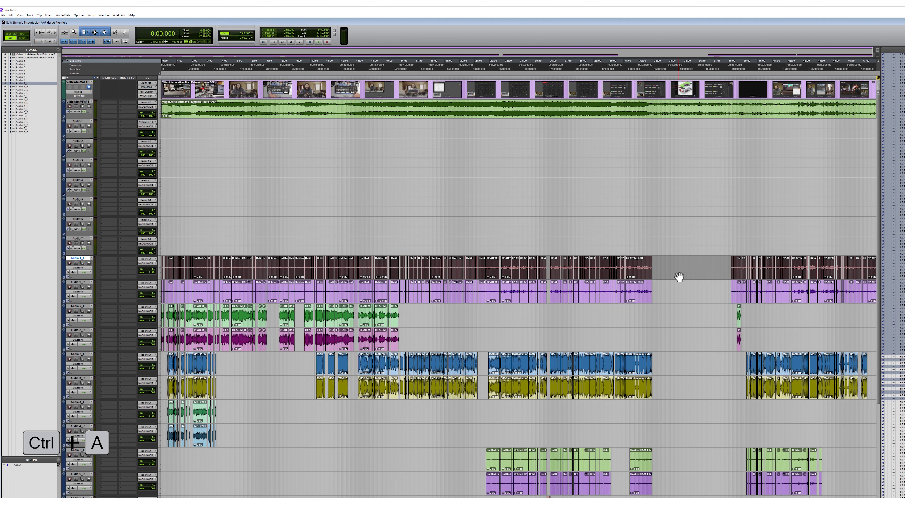
pyautogui.press('shift')
pyautogui.keyDown('shift'); pyautogui.click(679, 291); pyautogui.keyUp('shift')
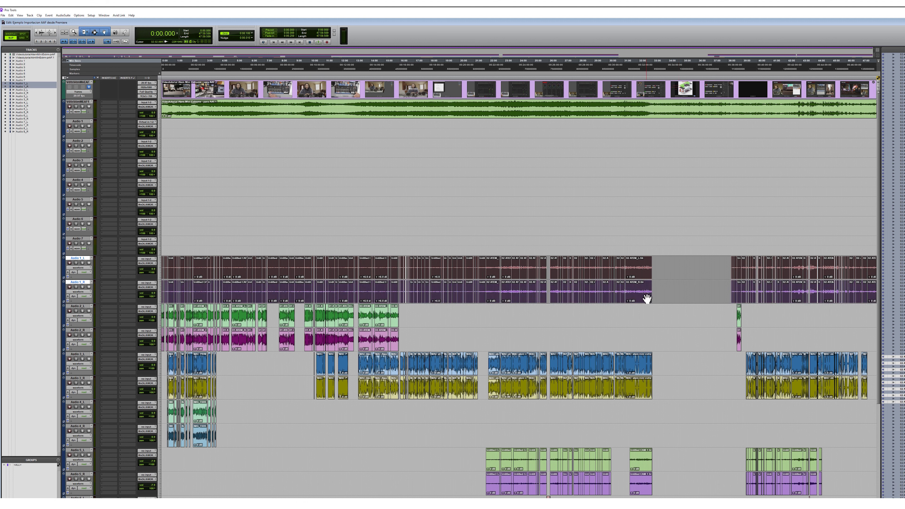
pyautogui.press('super')
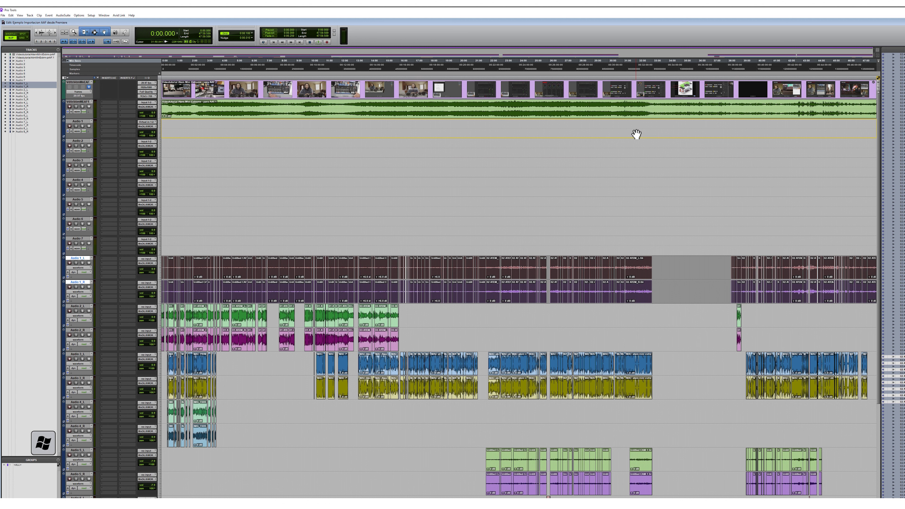
pyautogui.moveTo(636, 134); pyautogui.dragTo(636, 134)
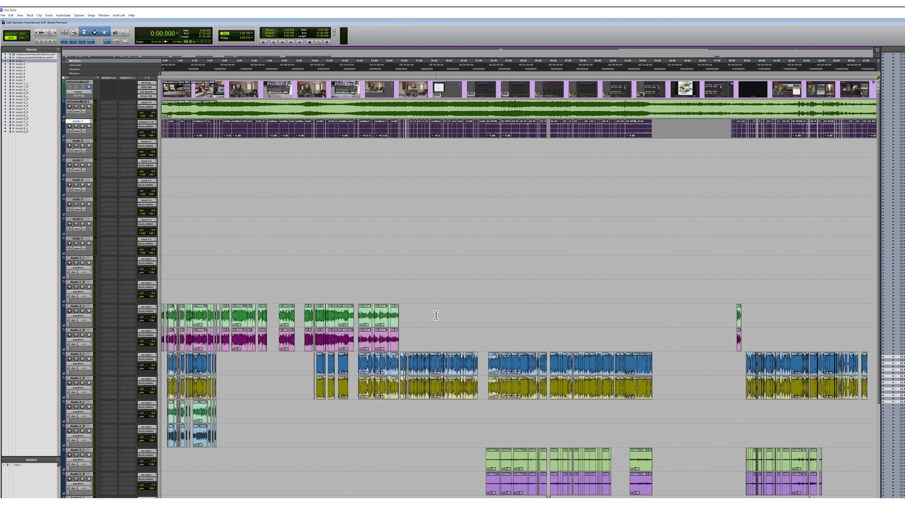
# - Move all clips of the Audio 2_L and Audio 2_R tracks onto the stereo Audio 2 track at the same timeline position
pyautogui.hotkey('ctrl', '[')
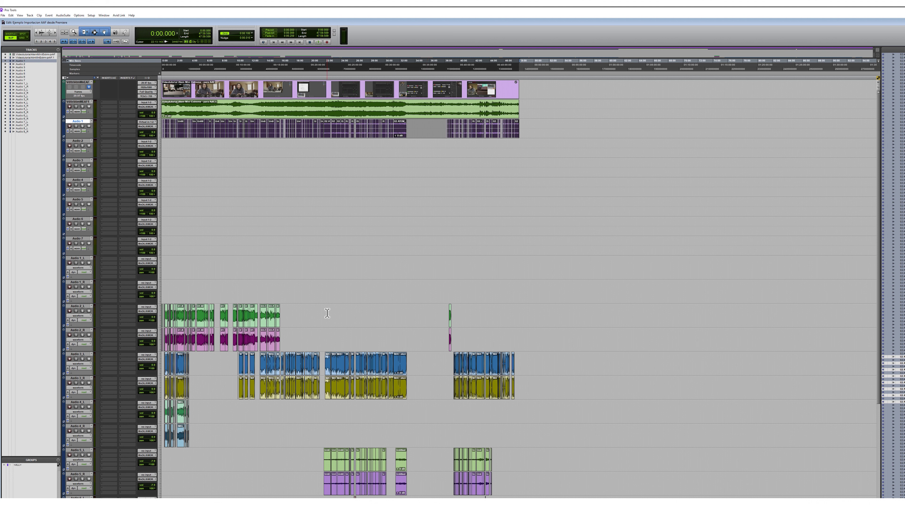
pyautogui.moveTo(327, 313); pyautogui.dragTo(327, 337)
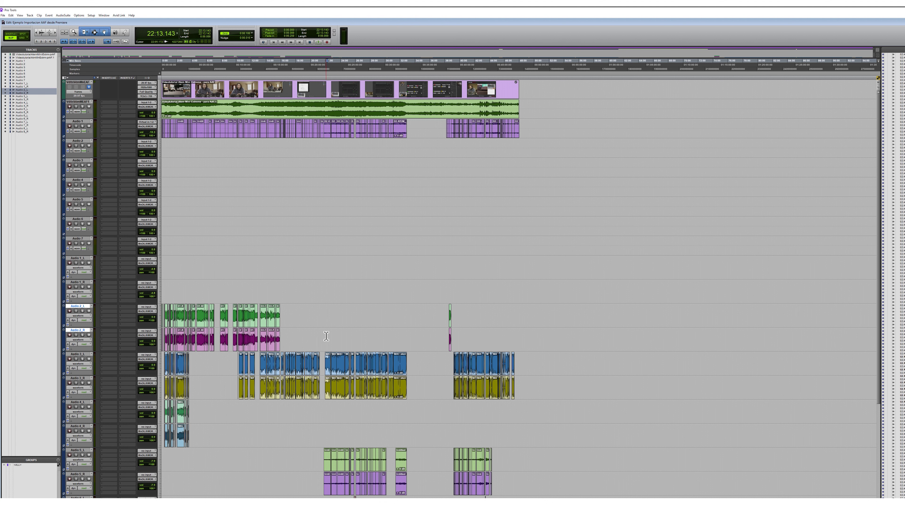
pyautogui.hotkey('ctrl', 'a')
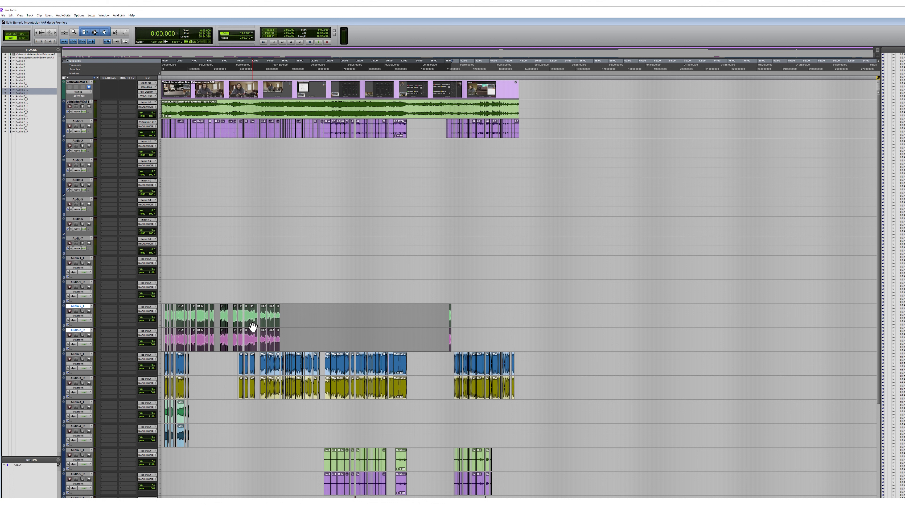
pyautogui.moveTo(252, 328); pyautogui.dragTo(259, 154)
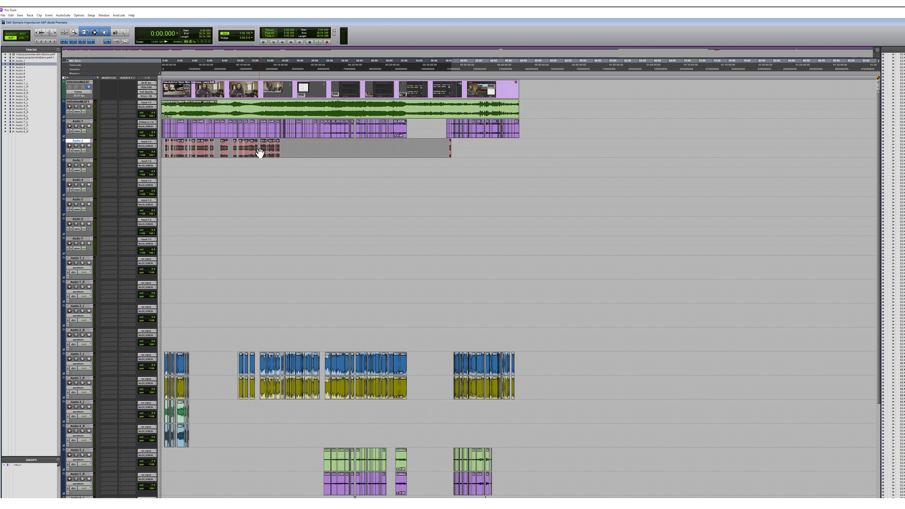
# - Select every clip on Audio 3_L and Audio 3_R and move them in sync onto the stereo Audio 3 track
pyautogui.click(213, 360)
pyautogui.hotkey('ctrl', 'a')
pyautogui.keyDown('shift'); pyautogui.click(218, 383); pyautogui.keyUp('shift')
pyautogui.keyDown('shift'); pyautogui.click(185, 360); pyautogui.keyUp('shift')
pyautogui.click(216, 359)
pyautogui.hotkey('ctrl', 'a')
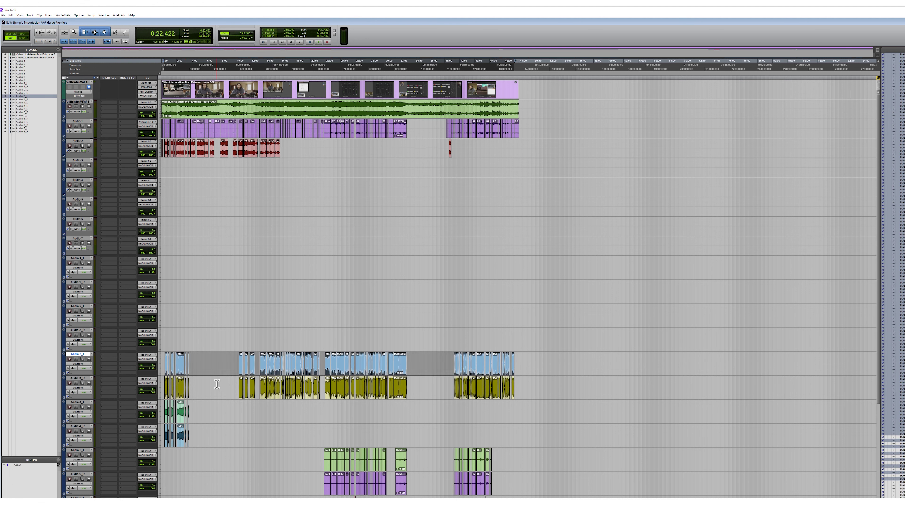
pyautogui.keyDown('shift'); pyautogui.click(218, 384); pyautogui.keyUp('shift')
pyautogui.moveTo(183, 370); pyautogui.dragTo(191, 172)
# - Move all clips of the Audio 4_L and Audio 4_R tracks onto the stereo Audio 4 track without shifting them in time
pyautogui.click(214, 407)
pyautogui.press('t')
pyautogui.press('t')
pyautogui.hotkey('ctrl', 'a')
pyautogui.keyDown('shift'); pyautogui.click(228, 431); pyautogui.keyUp('shift')
pyautogui.moveTo(242, 418); pyautogui.dragTo(242, 189)
# - Delete the eight emptied mono tracks from Audio 1_L through Audio 4_R
pyautogui.press('r')
pyautogui.press('r')
pyautogui.scroll(-5, 289, 431)
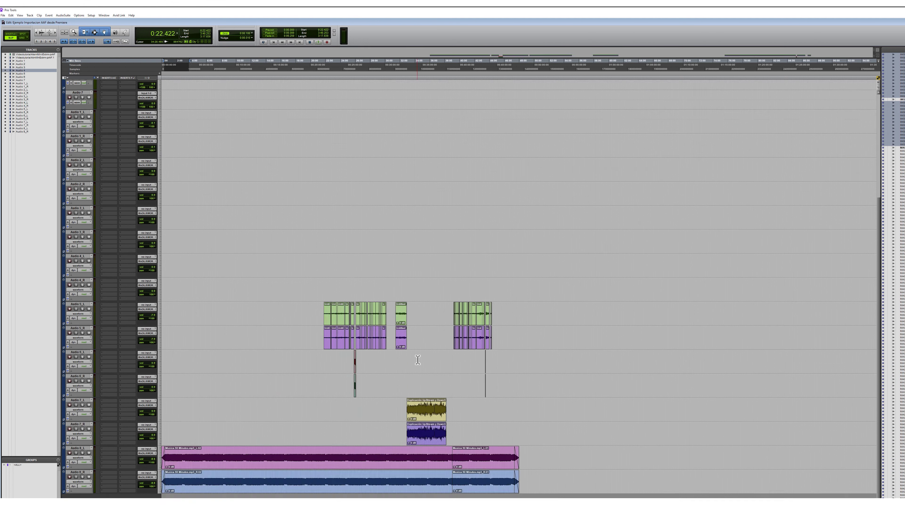
pyautogui.scroll(4, 417, 360)
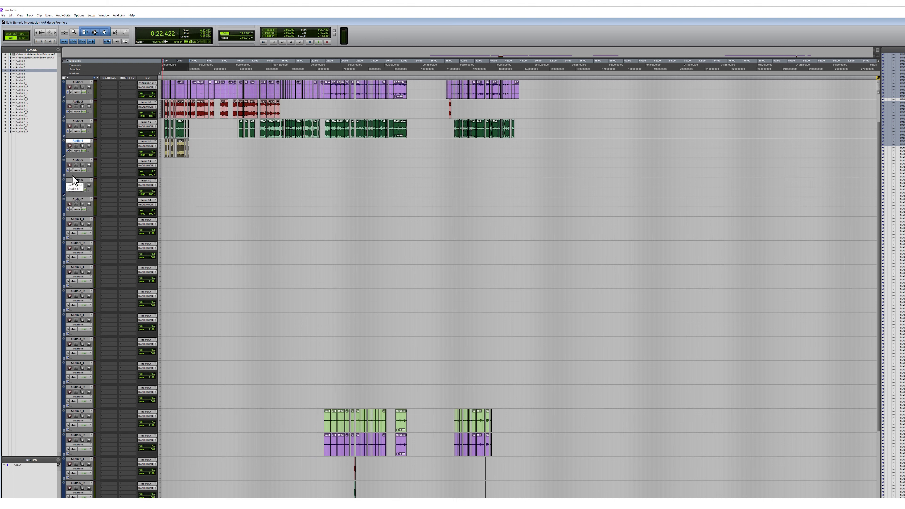
pyautogui.click(83, 220)
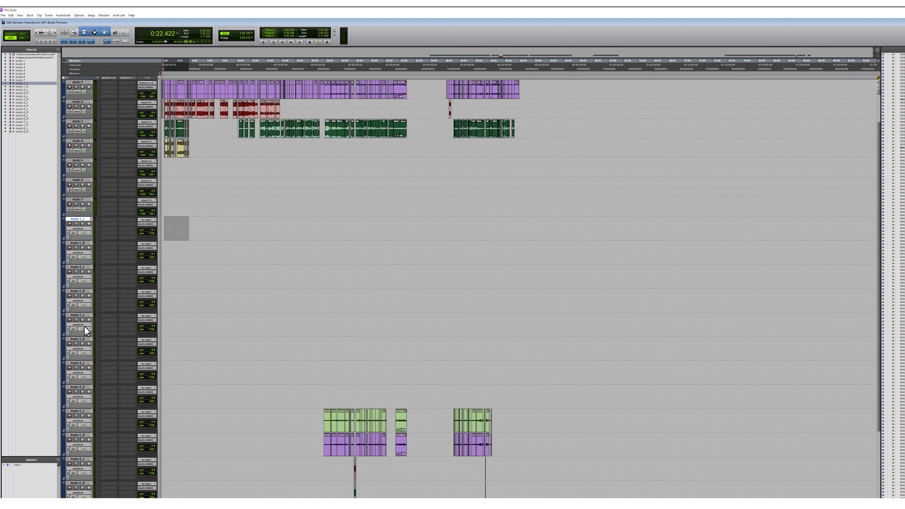
pyautogui.keyDown('shift'); pyautogui.click(81, 386); pyautogui.keyUp('shift')
pyautogui.rightClick(81, 386)
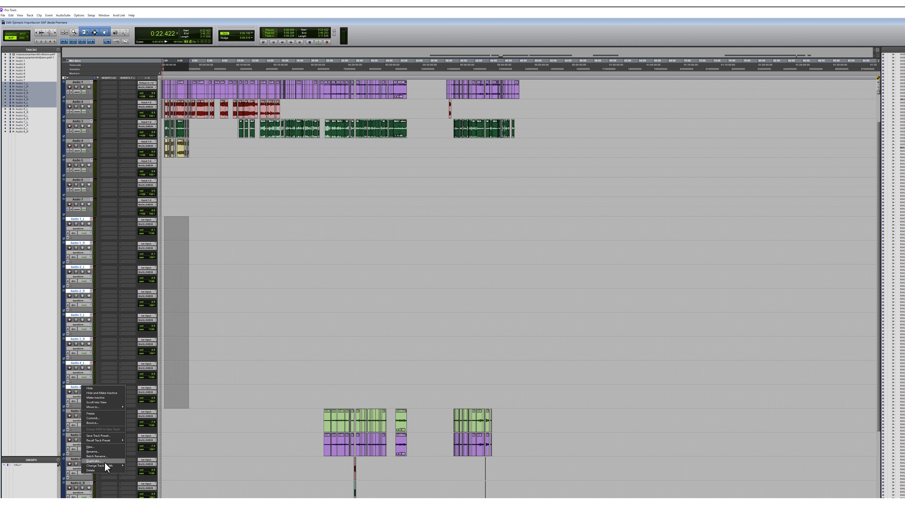
pyautogui.click(104, 469)
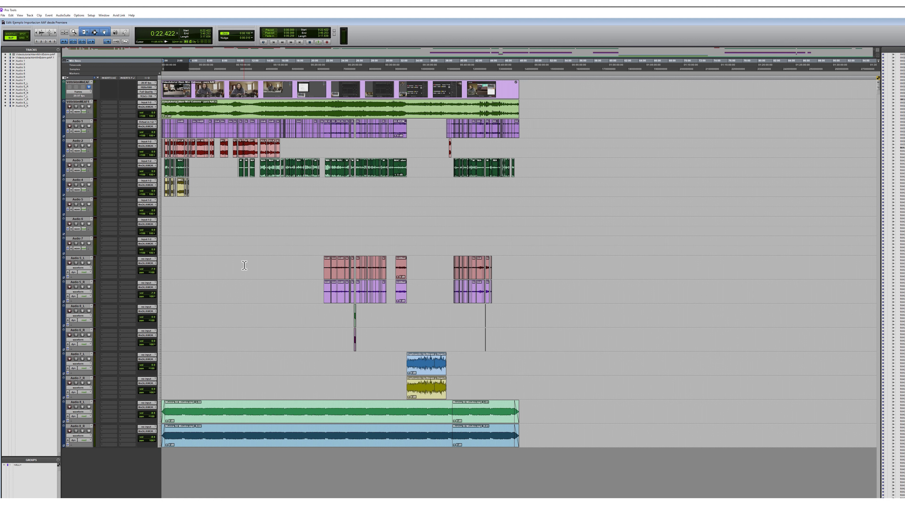
# - Move all clips of Audio 5_L and Audio 5_R in sync onto the stereo Audio 5 track, and place the cursor in Audio 6_L's empty area
pyautogui.click(245, 265)
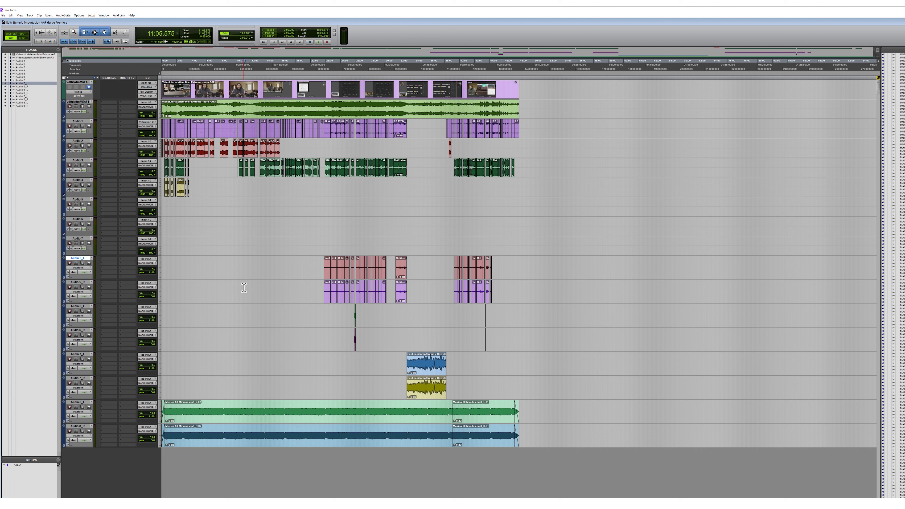
pyautogui.keyDown('shift'); pyautogui.click(244, 287); pyautogui.keyUp('shift')
pyautogui.hotkey('ctrl', 'a')
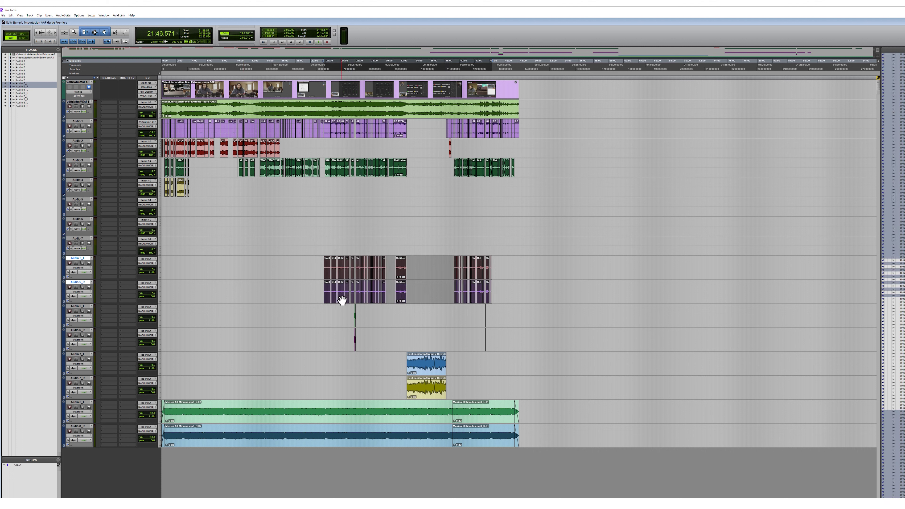
pyautogui.moveTo(341, 300); pyautogui.dragTo(341, 213)
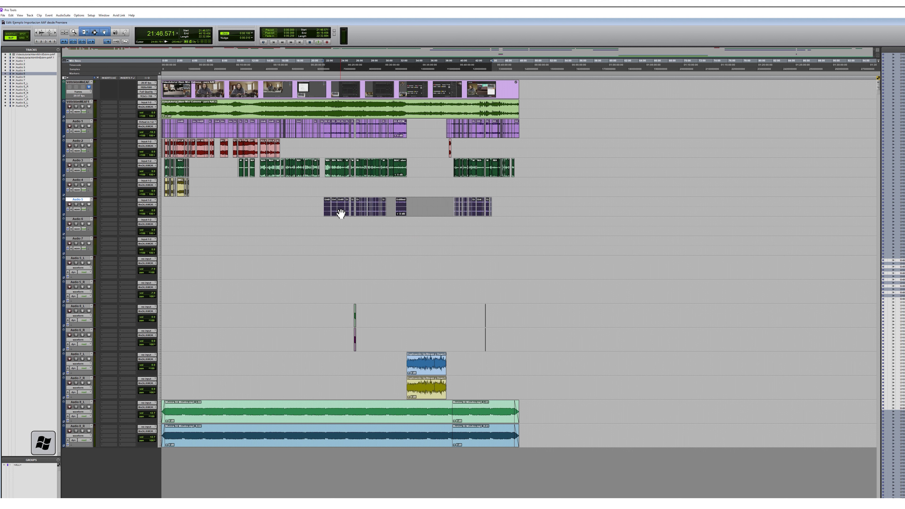
pyautogui.click(336, 316)
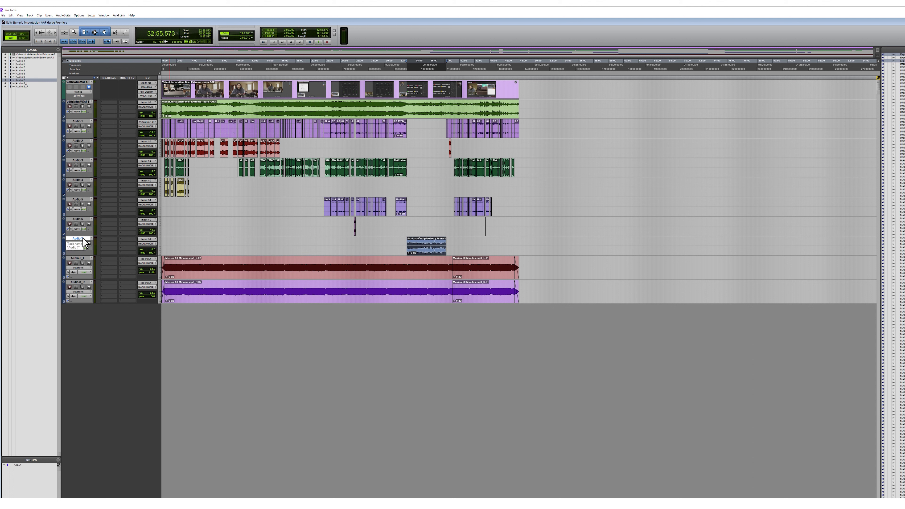
# - Create one new stereo audio track directly below the Audio 7 track
pyautogui.hotkey('ctrl', 'shift', 'n')
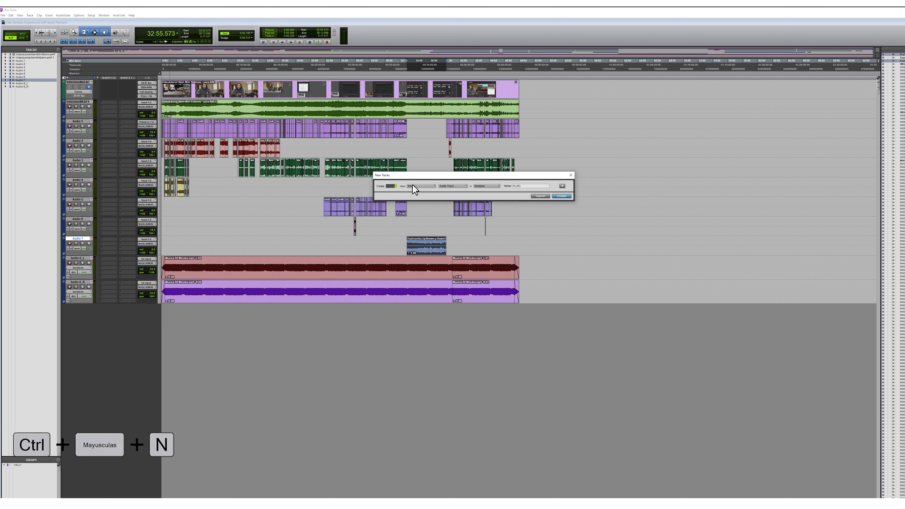
pyautogui.click(413, 186)
pyautogui.click(422, 193)
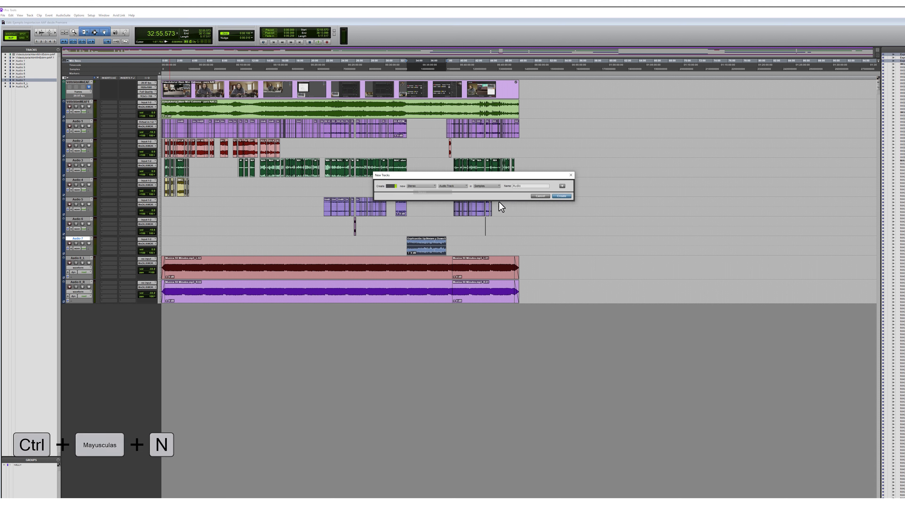
pyautogui.click(564, 195)
# - Move the music clips of Audio 8_L and Audio 8_R together onto the new stereo Audio 8 track, keeping their timing
pyautogui.click(548, 294)
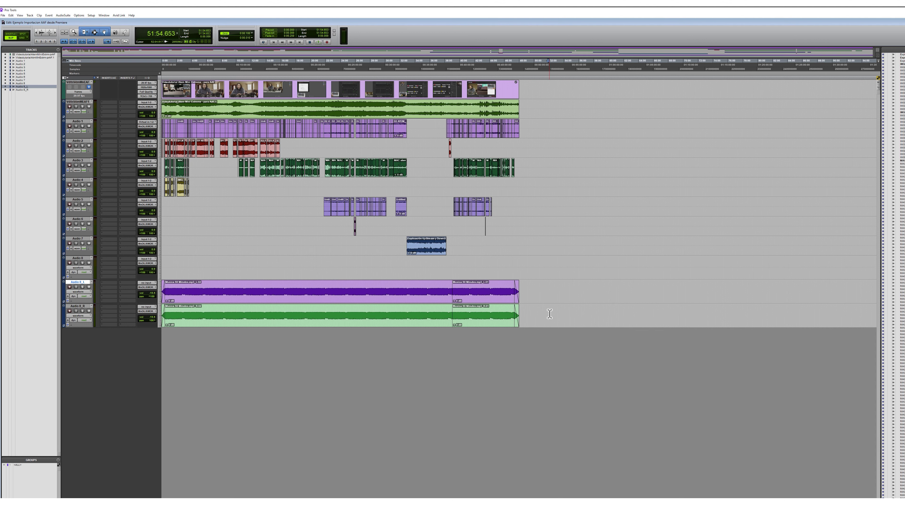
pyautogui.keyDown('shift'); pyautogui.click(550, 314); pyautogui.keyUp('shift')
pyautogui.hotkey('ctrl', 'a')
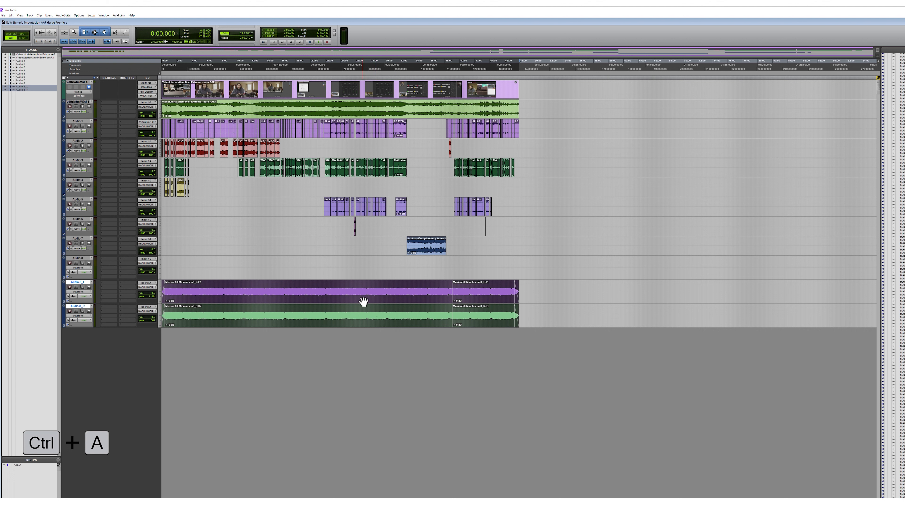
pyautogui.moveTo(363, 301); pyautogui.dragTo(367, 280)
# - Delete the two emptied mono tracks Audio 8_L and Audio 8_R
pyautogui.click(77, 282)
pyautogui.keyDown('shift'); pyautogui.click(74, 306); pyautogui.keyUp('shift')
pyautogui.rightClick(74, 307)
pyautogui.click(94, 388)
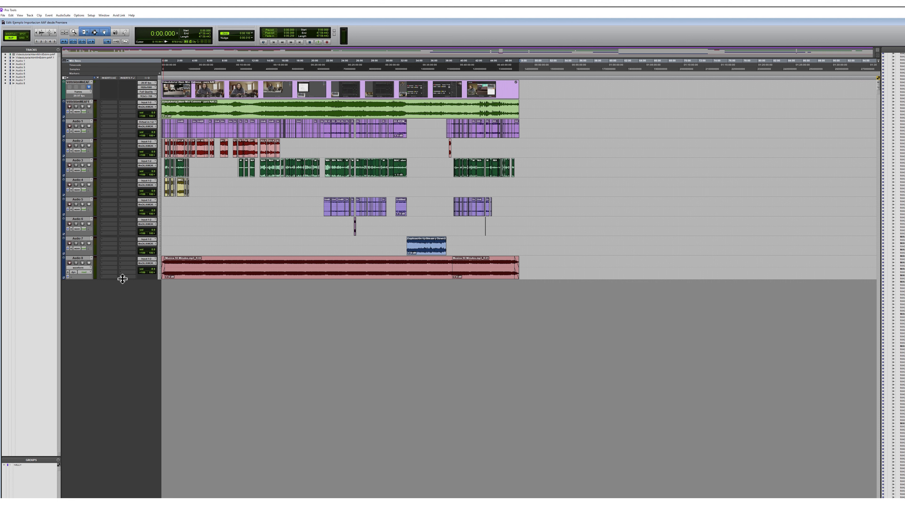
# - Fit the whole session in the timeline and switch the Audio 8 track's view to volume automation
pyautogui.hotkey('alt', 'a')
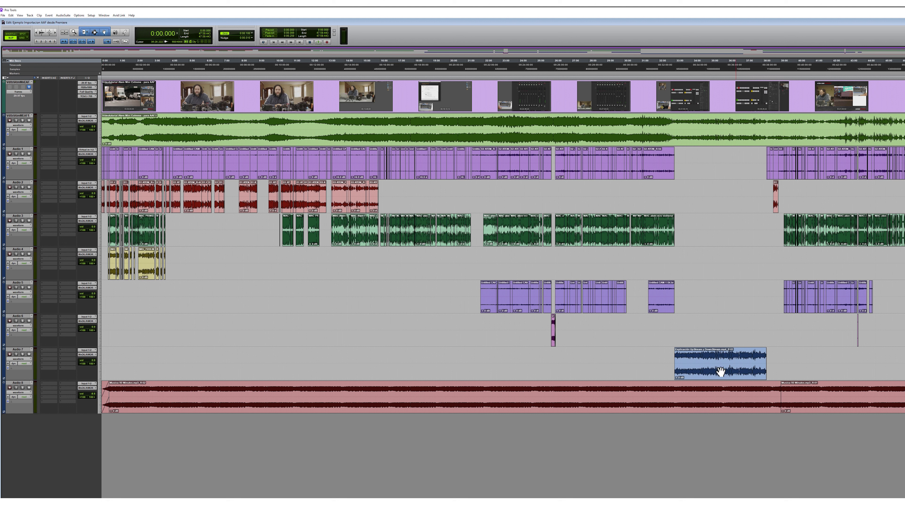
pyautogui.click(21, 392)
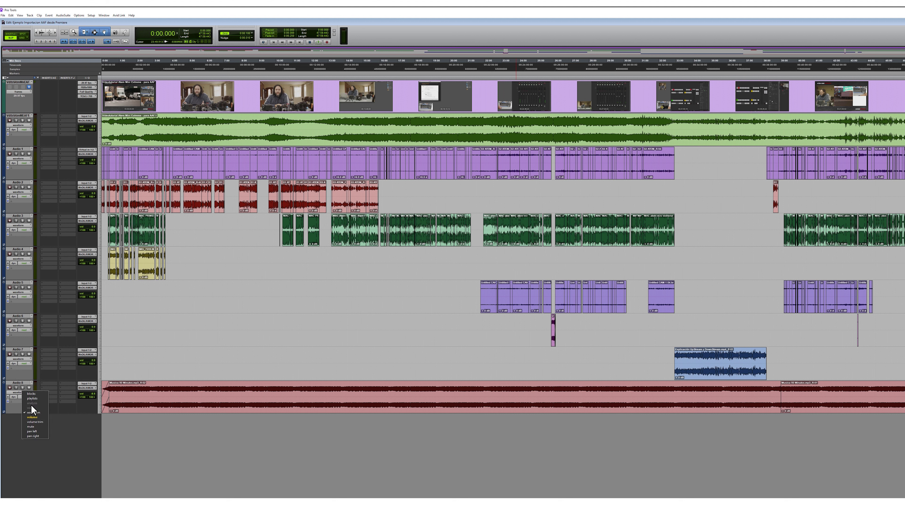
pyautogui.click(32, 417)
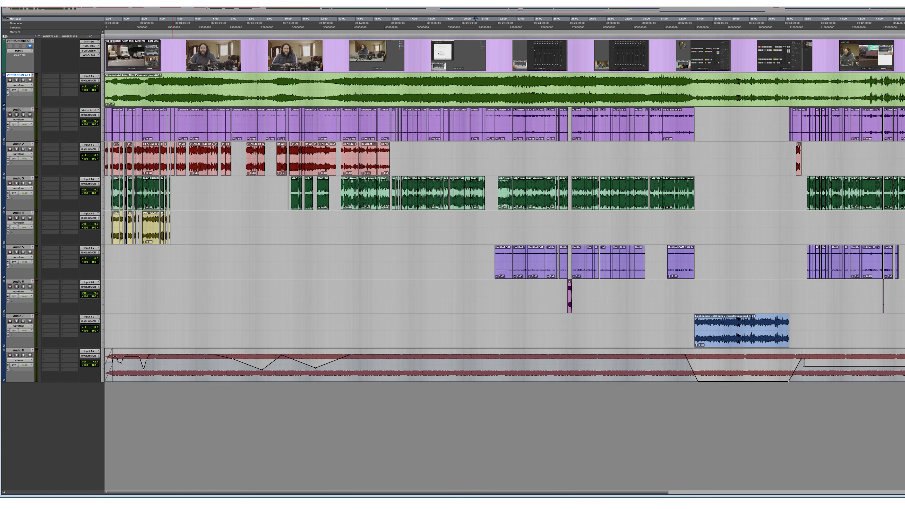
# - Show the floating video window, check its size and quality options, and place it over the Audio 4 and Audio 5 tracks near the timeline's start
pyautogui.click(108, 1)
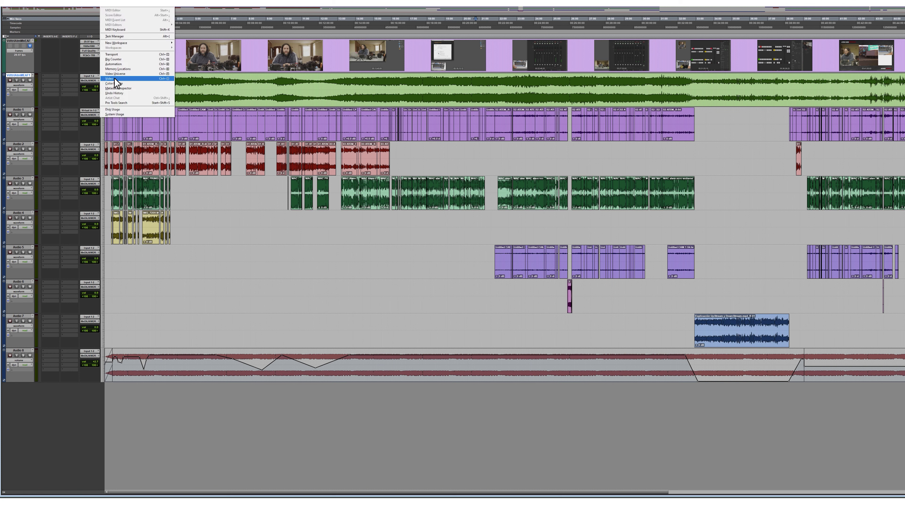
pyautogui.click(160, 78)
pyautogui.moveTo(365, 340); pyautogui.dragTo(328, 216)
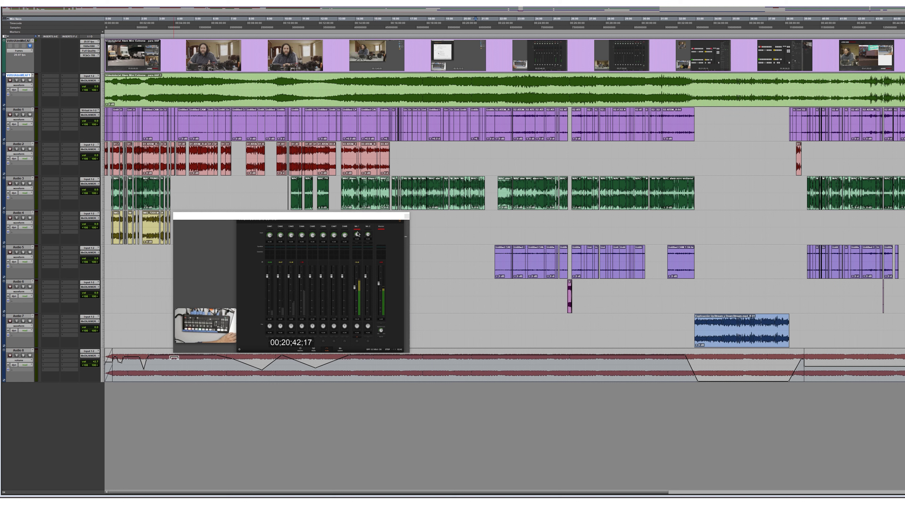
pyautogui.moveTo(111, 397); pyautogui.dragTo(136, 360)
pyautogui.rightClick(217, 266)
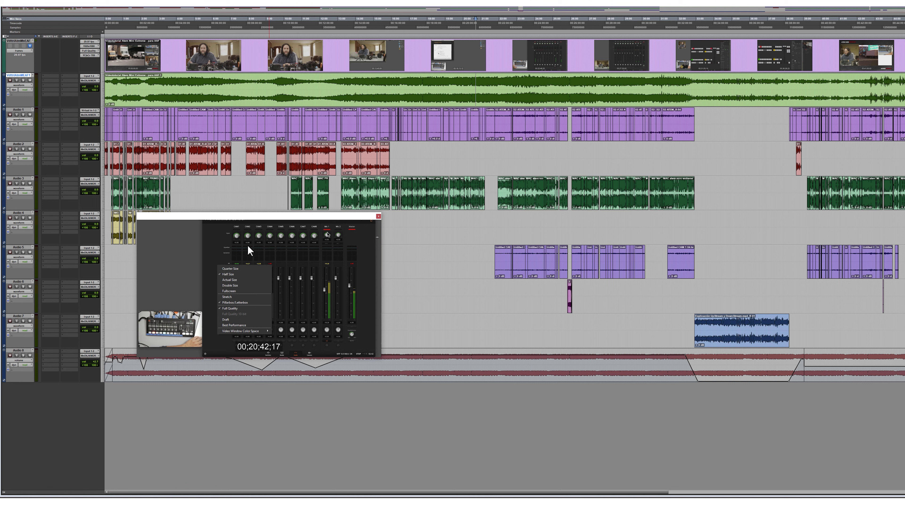
pyautogui.moveTo(350, 216); pyautogui.dragTo(334, 207)
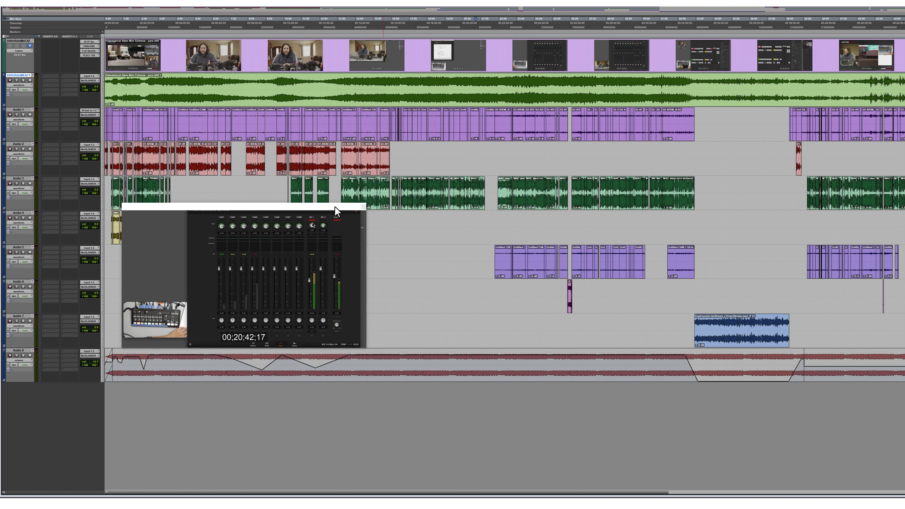